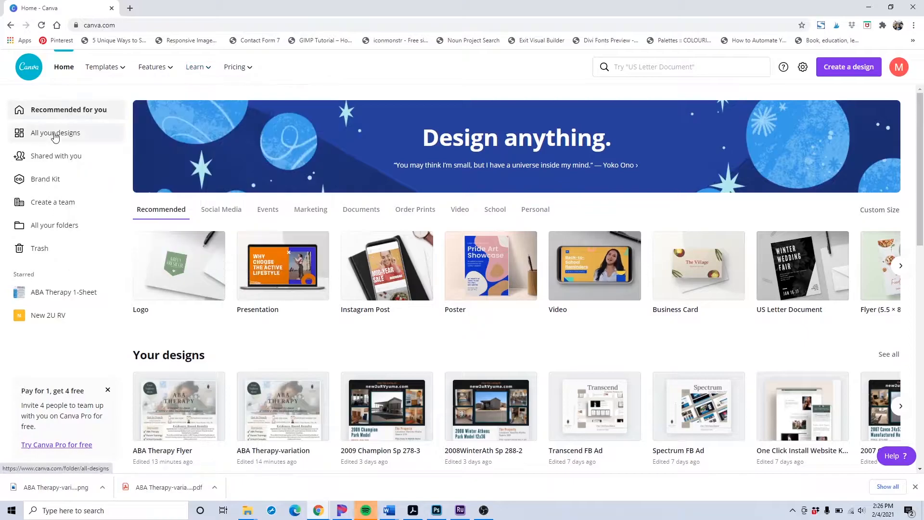
- Open the ABA Therapy-variation design from the collection of all designs
{"action": "left_click", "coordinate": [56, 135]}
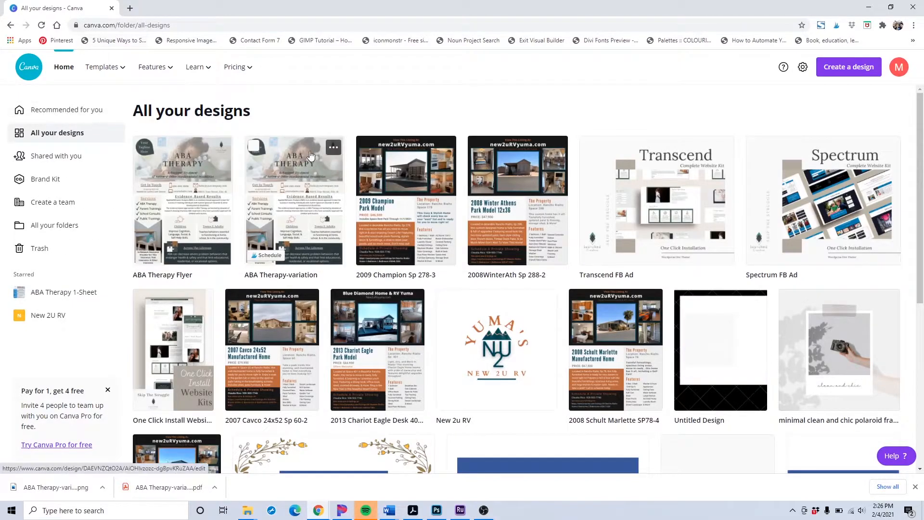
{"action": "mouse_move", "coordinate": [235, 67]}
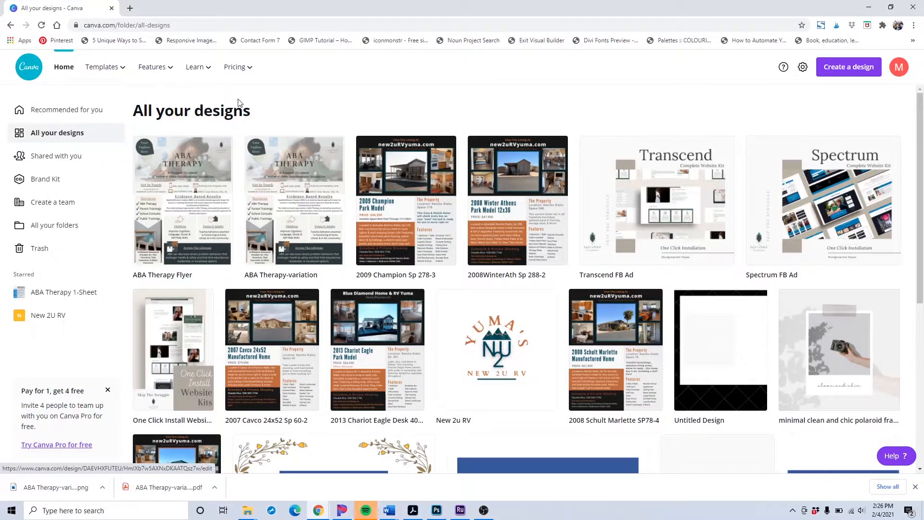
{"action": "left_click", "coordinate": [289, 186]}
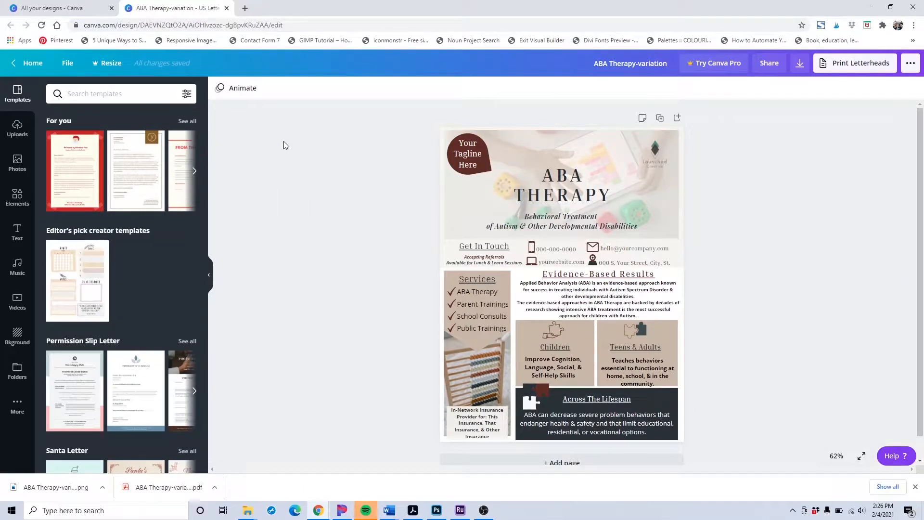
- Select the tagline text and the dark red shape behind it in turn to inspect them as separate elements
{"action": "left_click", "coordinate": [463, 154]}
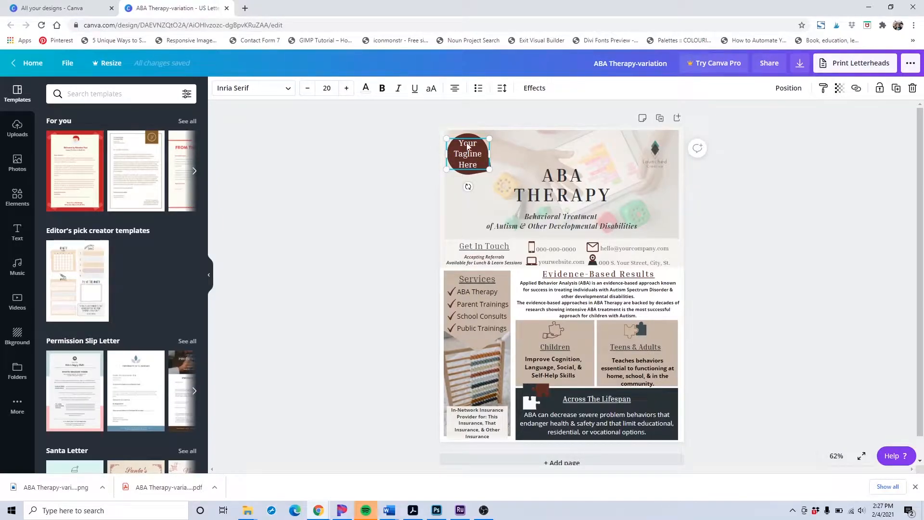
{"action": "left_click", "coordinate": [474, 175]}
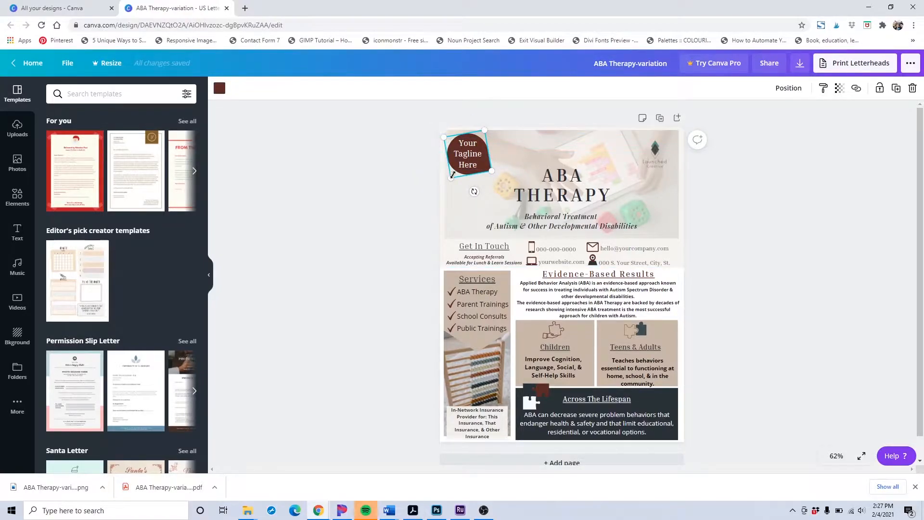
{"action": "left_click", "coordinate": [474, 156]}
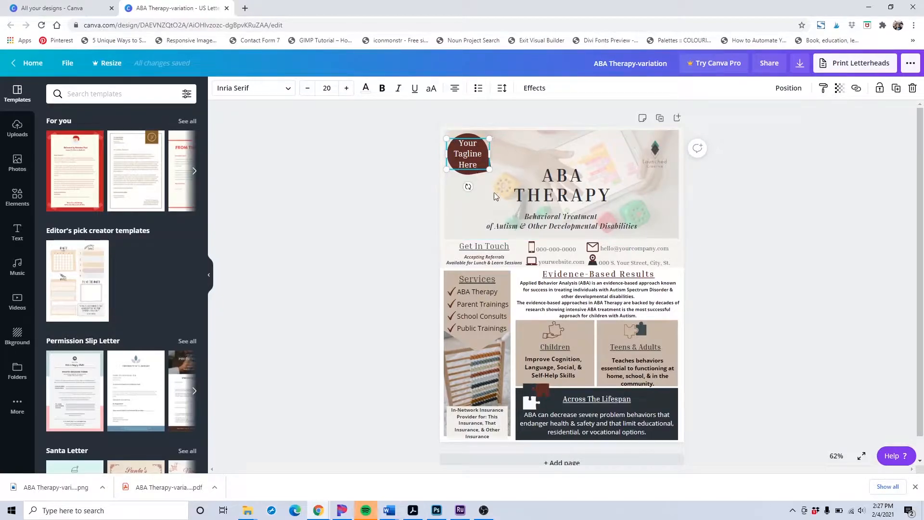
- Ungroup the elements grouped with the ABA Therapy service line, group them again and clear the selection
{"action": "left_click", "coordinate": [459, 294]}
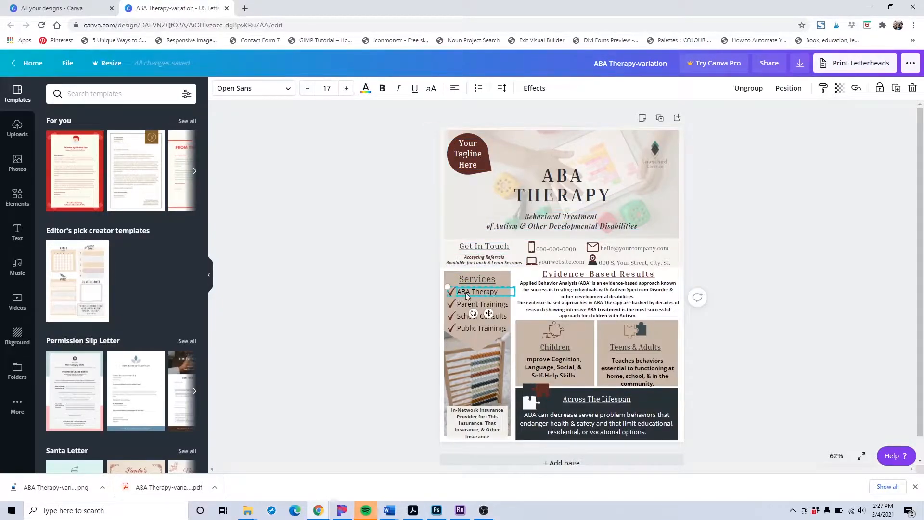
{"action": "left_click", "coordinate": [749, 89]}
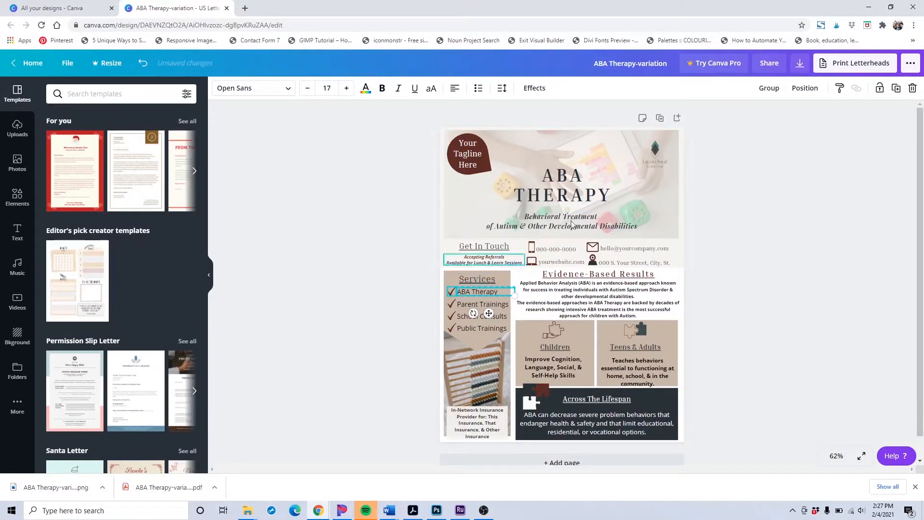
{"action": "left_click", "coordinate": [769, 88]}
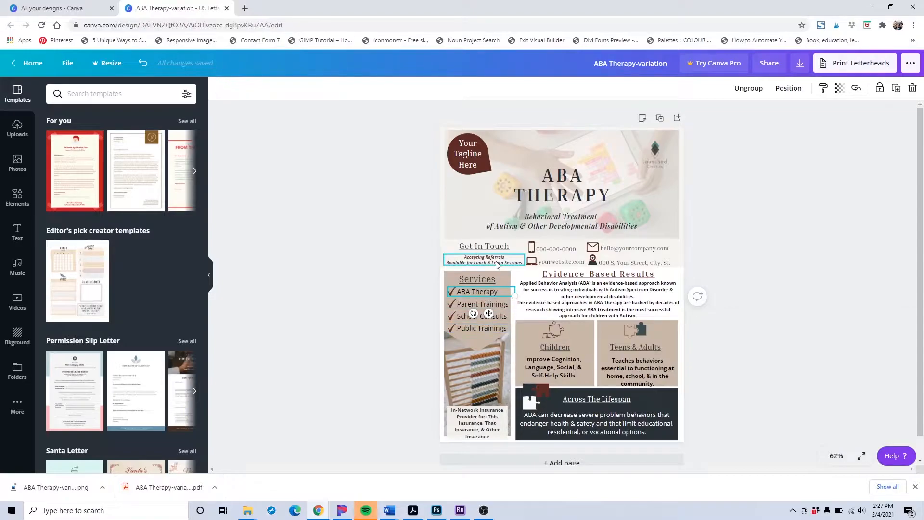
{"action": "left_click", "coordinate": [787, 300]}
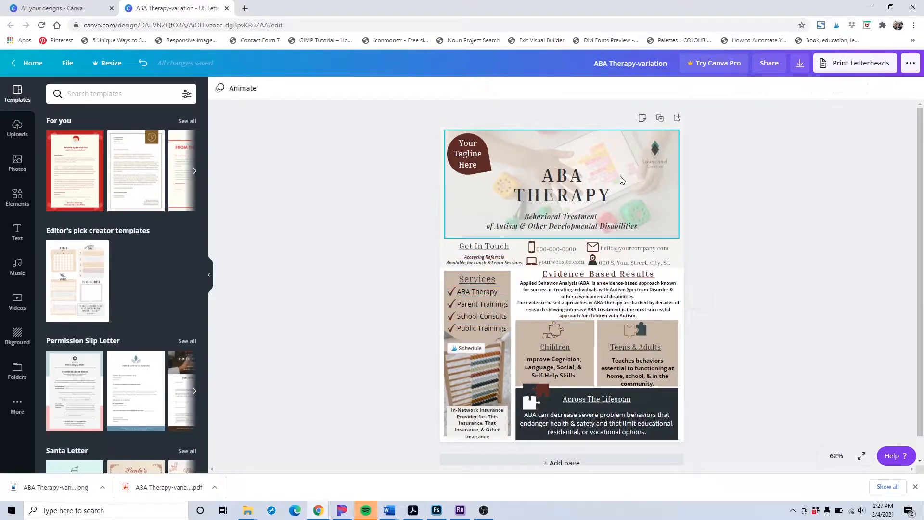
- Select the ABA THERAPY heading and look through the available fonts, font search suggestions and font sizes
{"action": "left_click", "coordinate": [593, 191]}
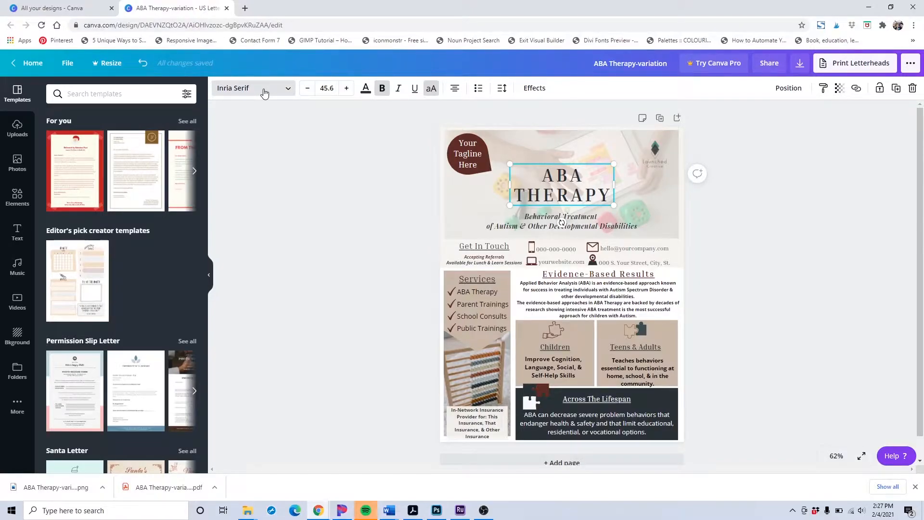
{"action": "left_click", "coordinate": [289, 90]}
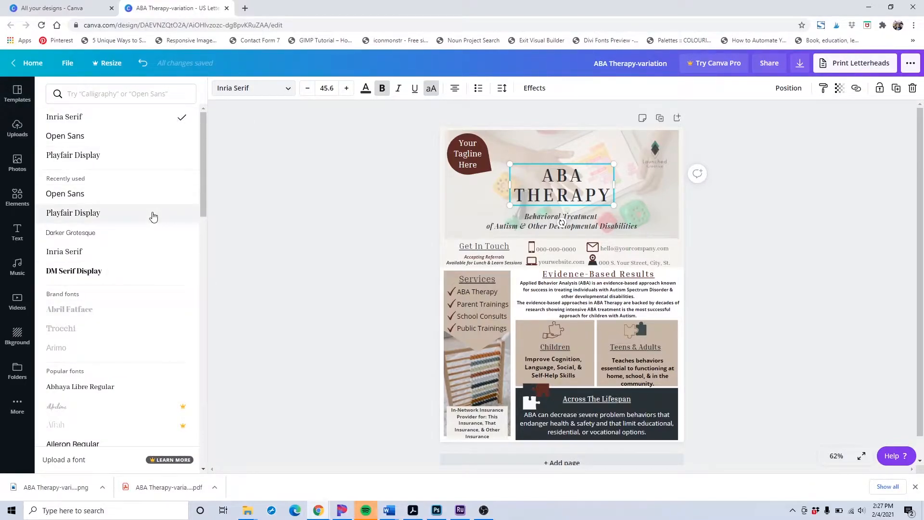
{"action": "left_click_drag", "start_coordinate": [207, 172], "coordinate": [206, 383]}
{"action": "scroll", "coordinate": [199, 385], "scroll_direction": "down", "scroll_amount": 6}
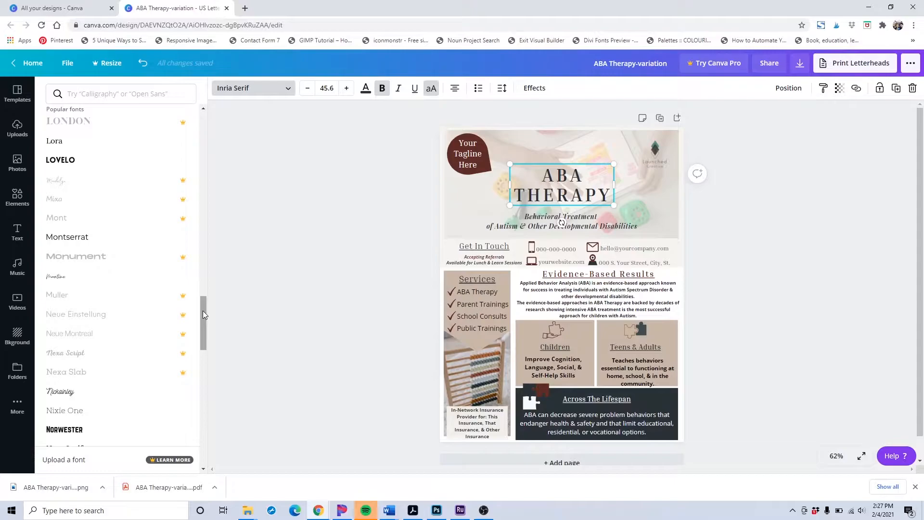
{"action": "left_click_drag", "start_coordinate": [203, 311], "coordinate": [195, 376]}
{"action": "scroll", "coordinate": [183, 409], "scroll_direction": "down", "scroll_amount": 15}
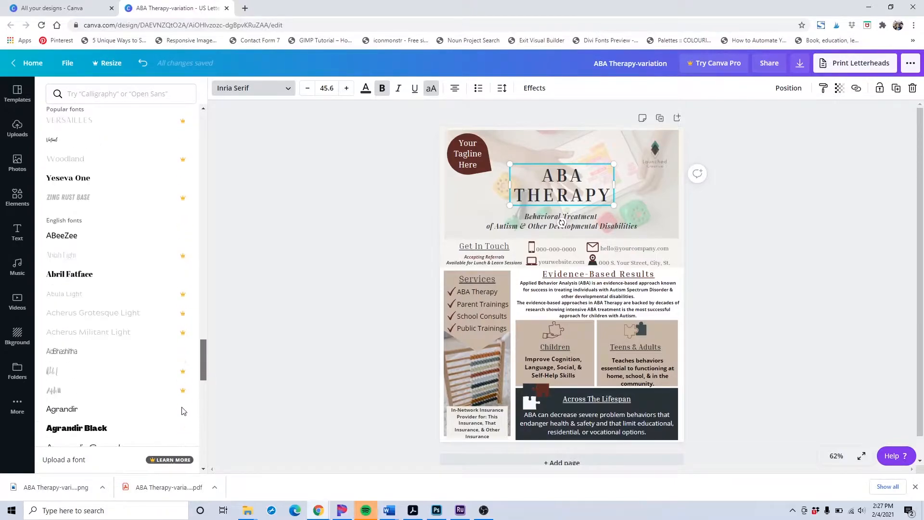
{"action": "scroll", "coordinate": [189, 426], "scroll_direction": "down", "scroll_amount": 6}
{"action": "scroll", "coordinate": [189, 420], "scroll_direction": "down", "scroll_amount": 1}
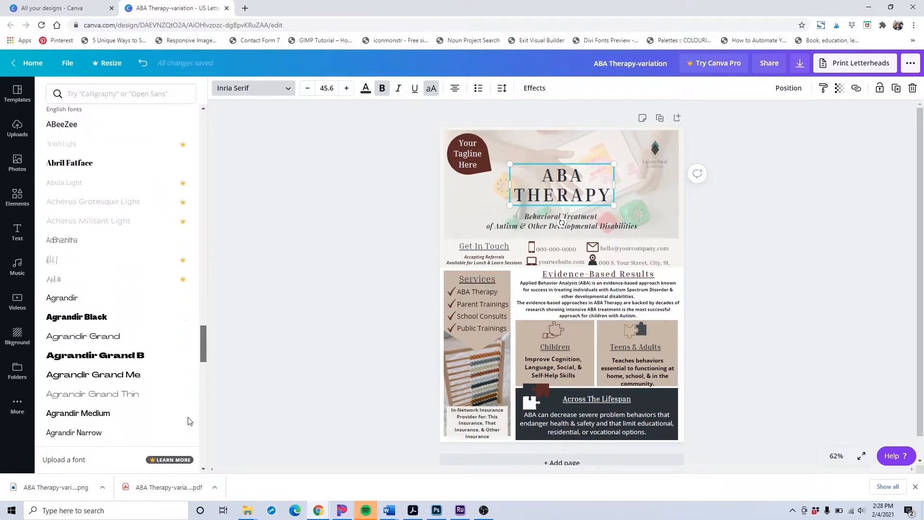
{"action": "scroll", "coordinate": [189, 424], "scroll_direction": "down", "scroll_amount": 3}
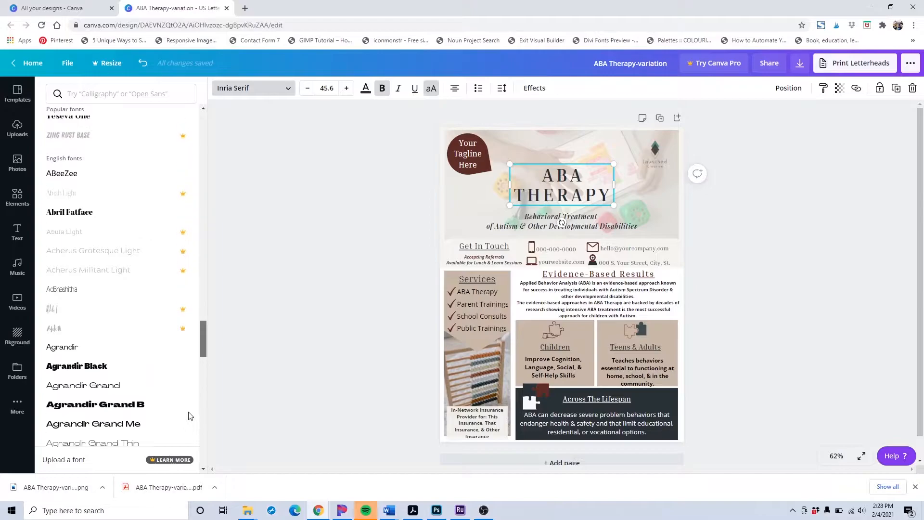
{"action": "scroll", "coordinate": [189, 427], "scroll_direction": "down", "scroll_amount": 12}
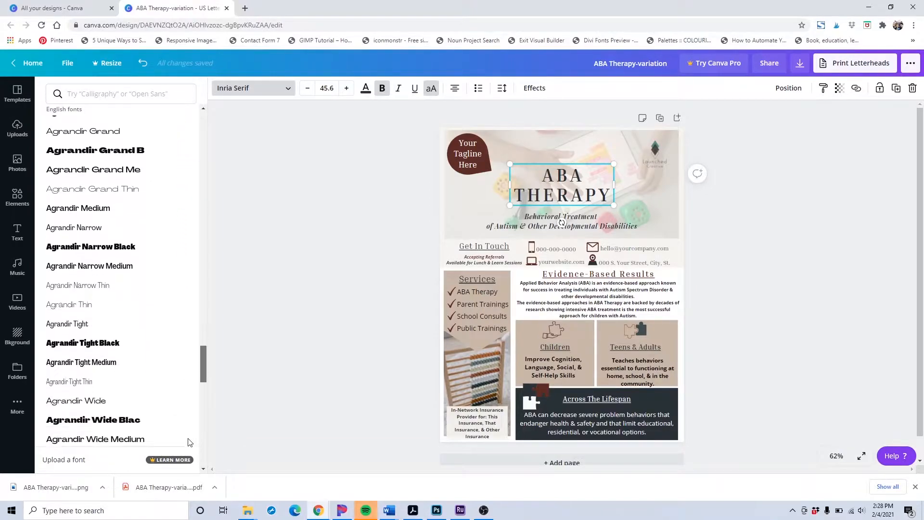
{"action": "left_click_drag", "start_coordinate": [188, 470], "coordinate": [220, 168]}
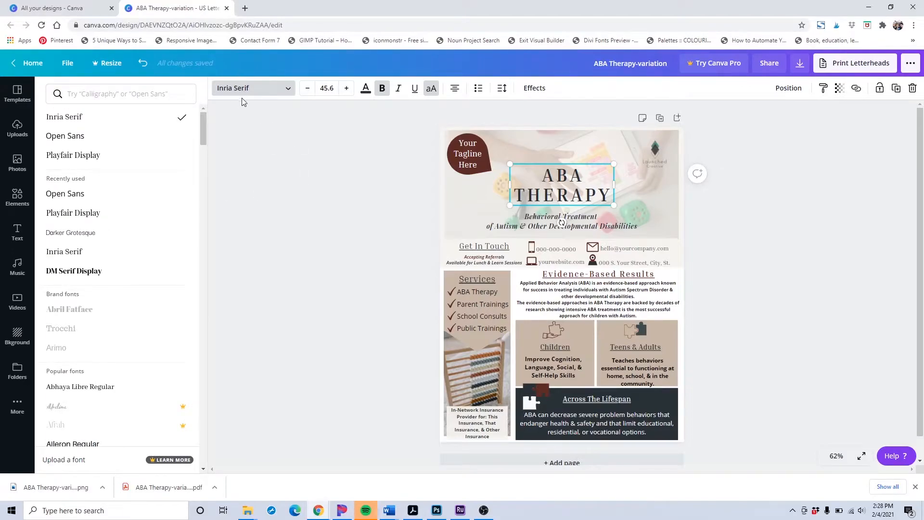
{"action": "left_click", "coordinate": [149, 101]}
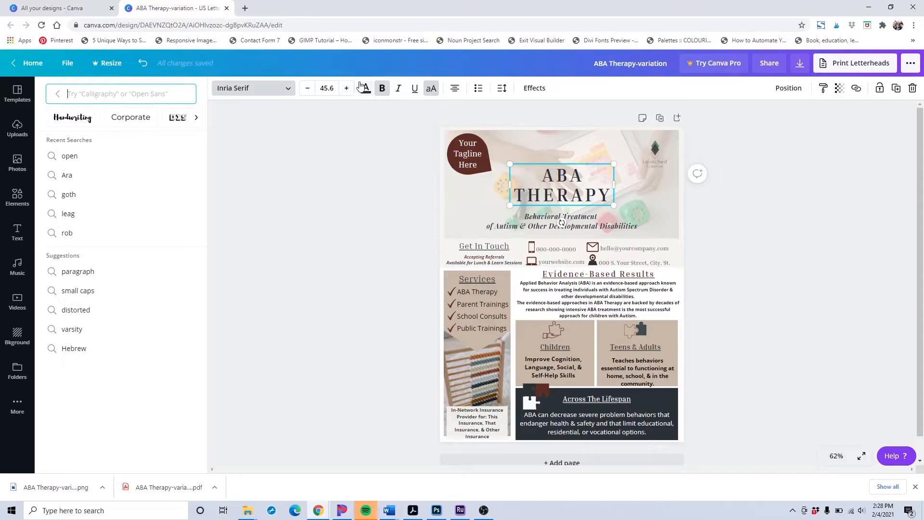
{"action": "left_click", "coordinate": [327, 88]}
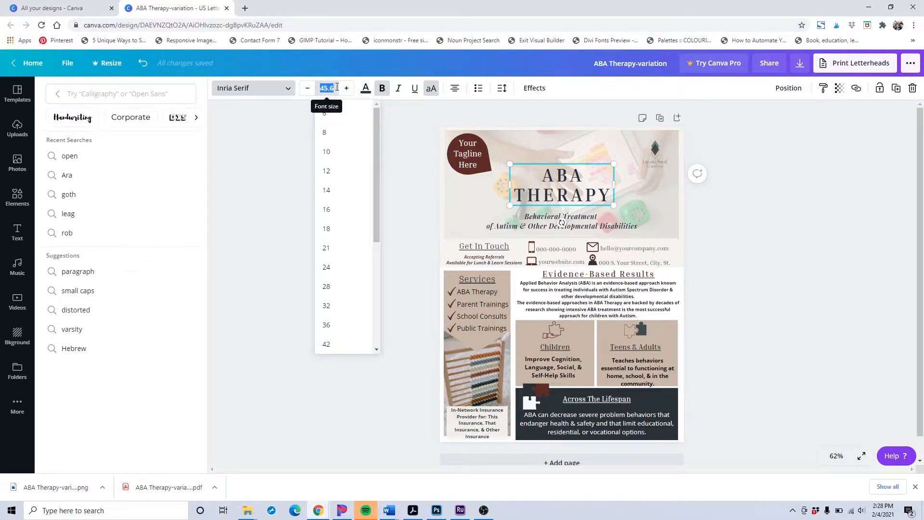
- Recolor the ABA THERAPY heading with the custom magenta #AF1C93
{"action": "left_click", "coordinate": [367, 90]}
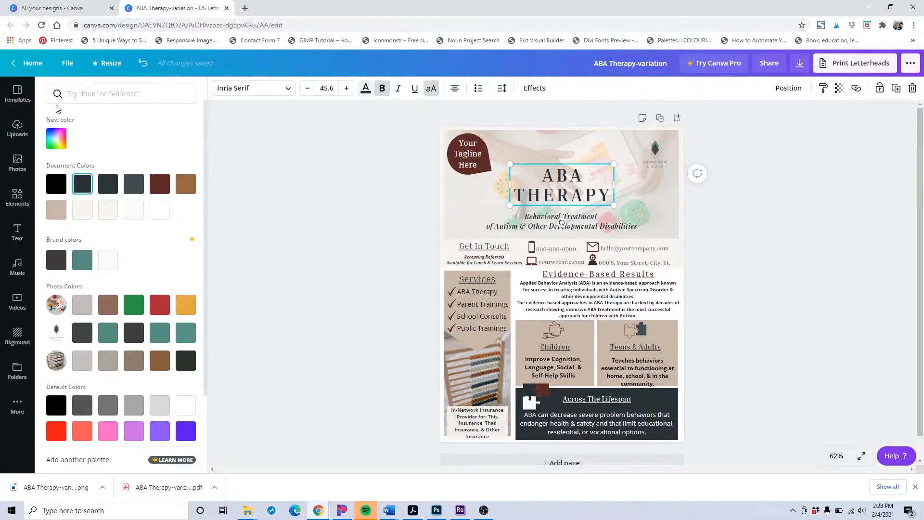
{"action": "left_click", "coordinate": [56, 146]}
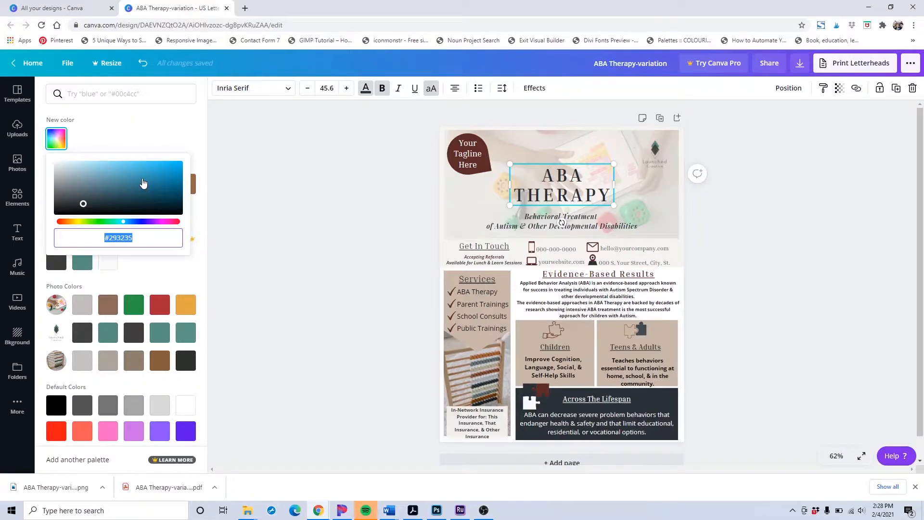
{"action": "left_click_drag", "start_coordinate": [84, 204], "coordinate": [162, 178]}
{"action": "left_click", "coordinate": [139, 221]}
{"action": "left_click", "coordinate": [161, 221]}
{"action": "left_click", "coordinate": [120, 237]}
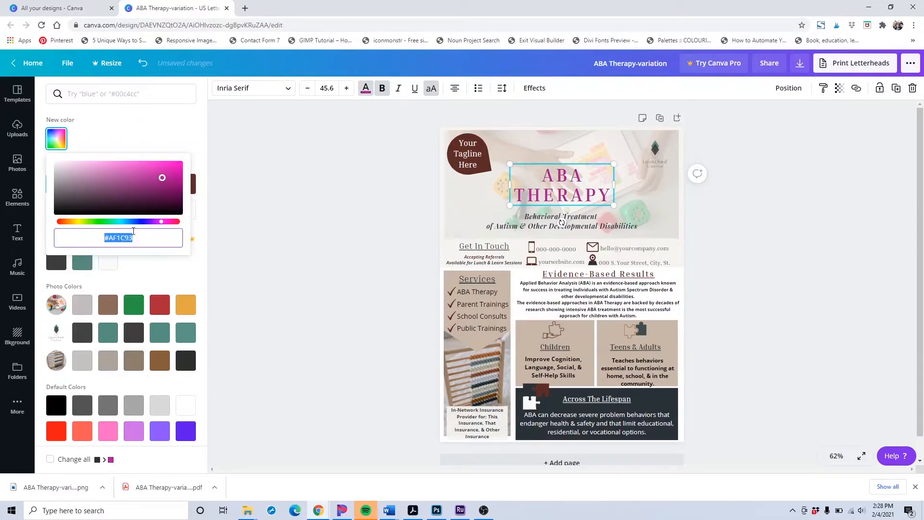
{"action": "double_click", "coordinate": [136, 235]}
{"action": "left_click", "coordinate": [137, 135]}
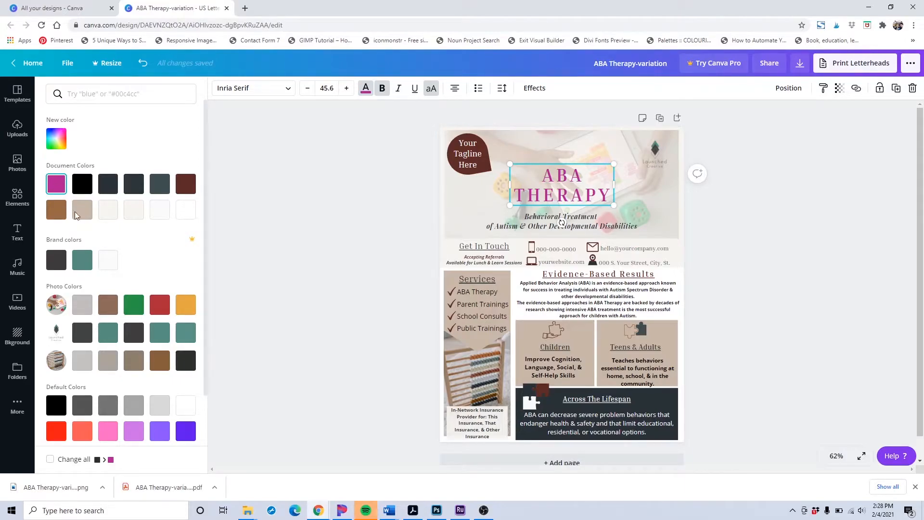
- Change the ABA THERAPY heading to the dark red #5b2a26 from the document colors
{"action": "left_click", "coordinate": [163, 189]}
{"action": "left_click", "coordinate": [160, 184]}
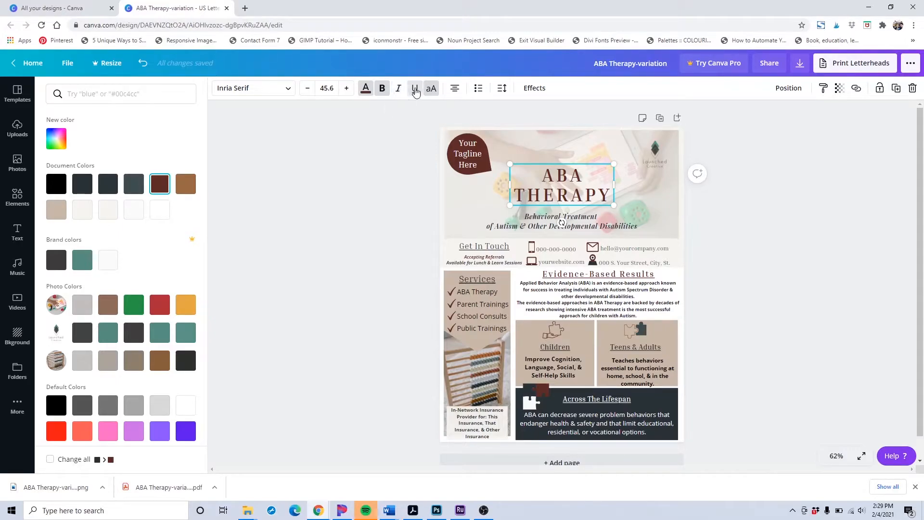
- Toggle the heading's uppercase formatting off and on, and view its letter spacing and line height options
{"action": "left_click", "coordinate": [431, 90]}
{"action": "left_click", "coordinate": [431, 89]}
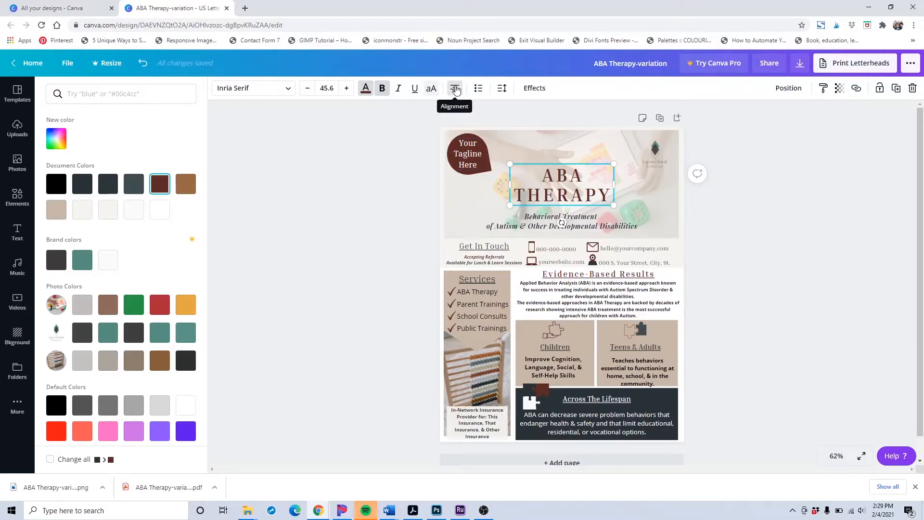
{"action": "left_click", "coordinate": [503, 96]}
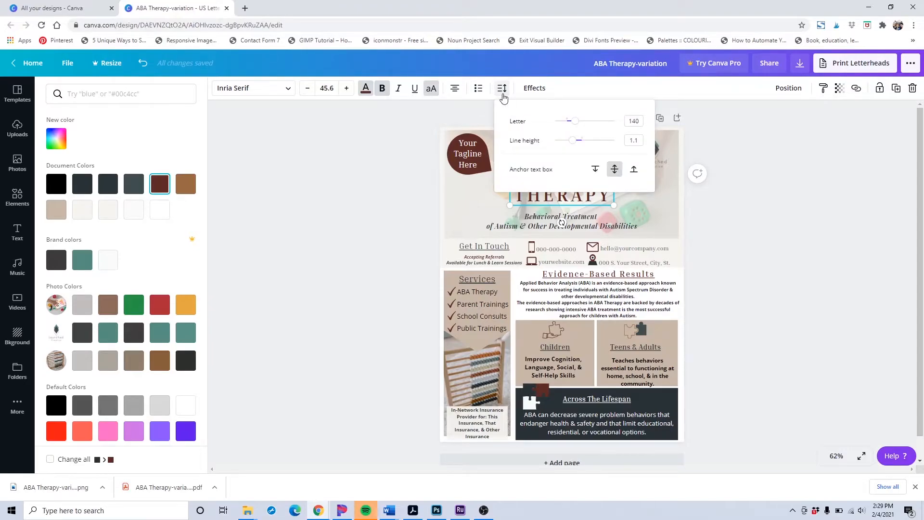
{"action": "left_click", "coordinate": [503, 91]}
{"action": "left_click", "coordinate": [362, 187]}
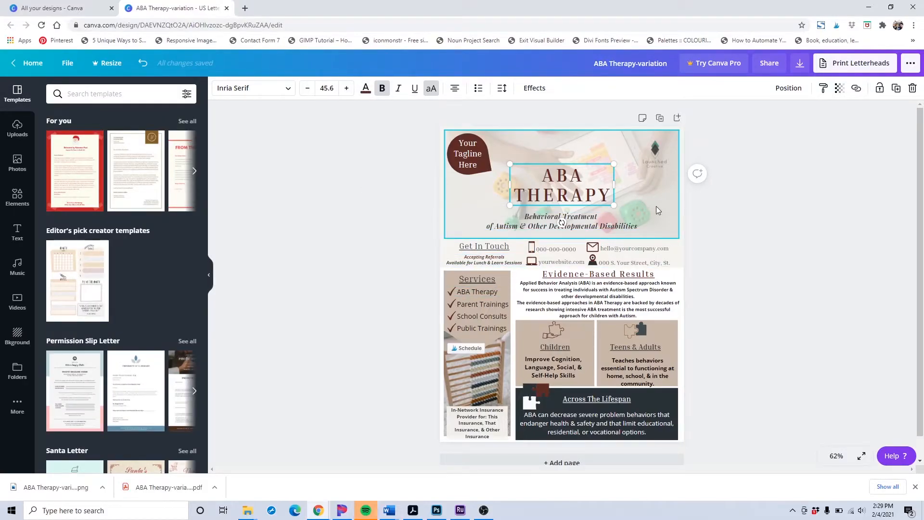
- Select the background shape behind the header and contact area and give it an off-white from the document colors
{"action": "left_click", "coordinate": [681, 257]}
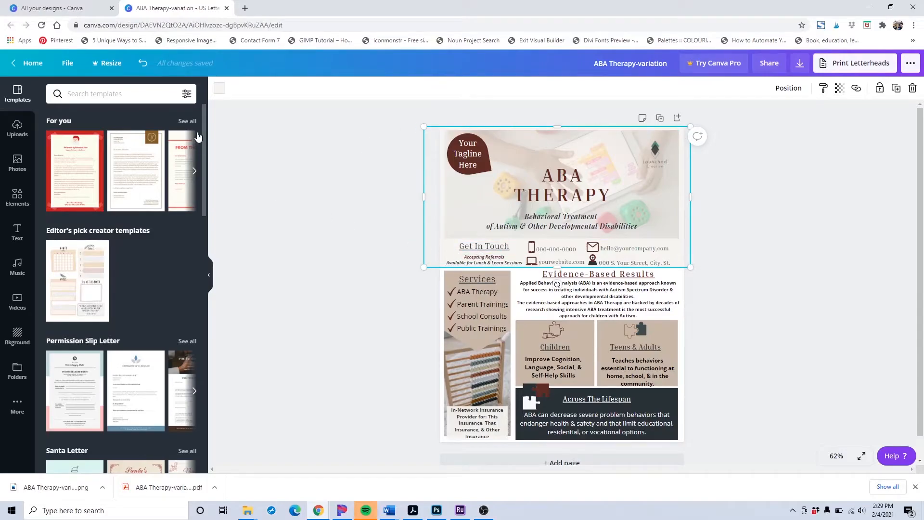
{"action": "left_click", "coordinate": [220, 89]}
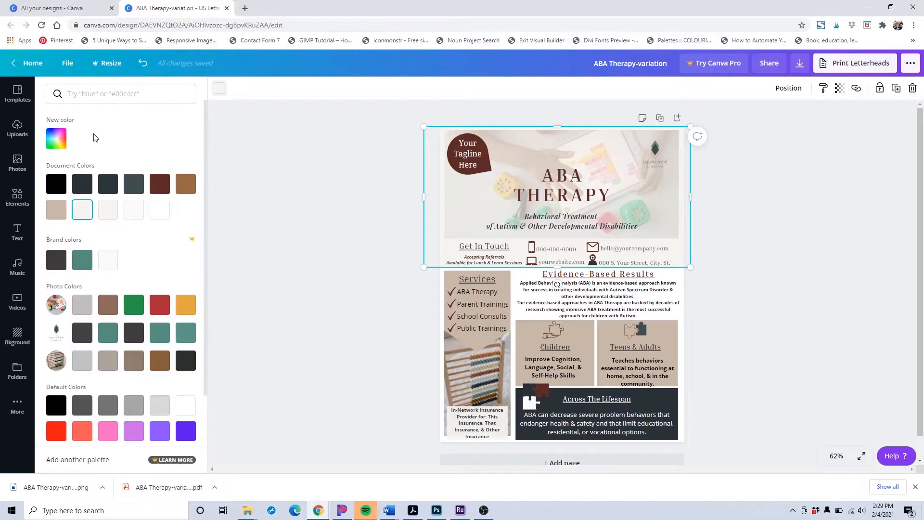
{"action": "left_click", "coordinate": [62, 143]}
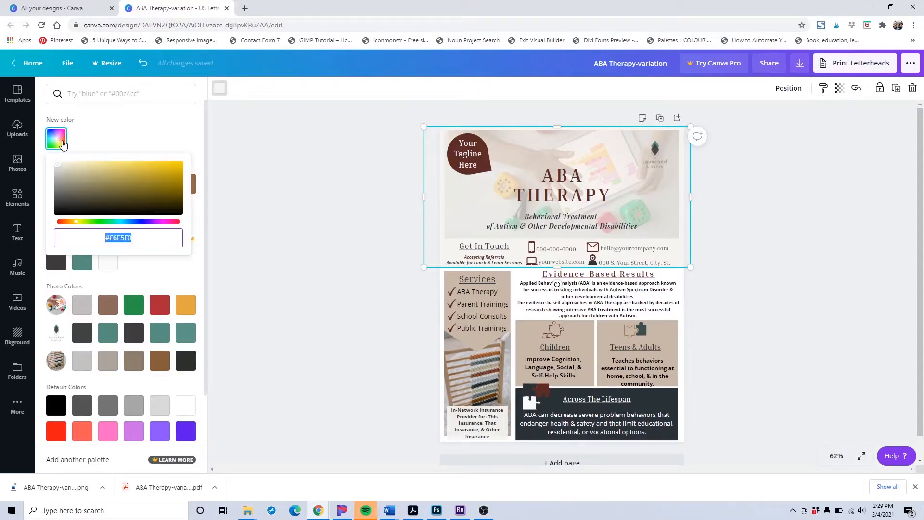
{"action": "left_click", "coordinate": [190, 140]}
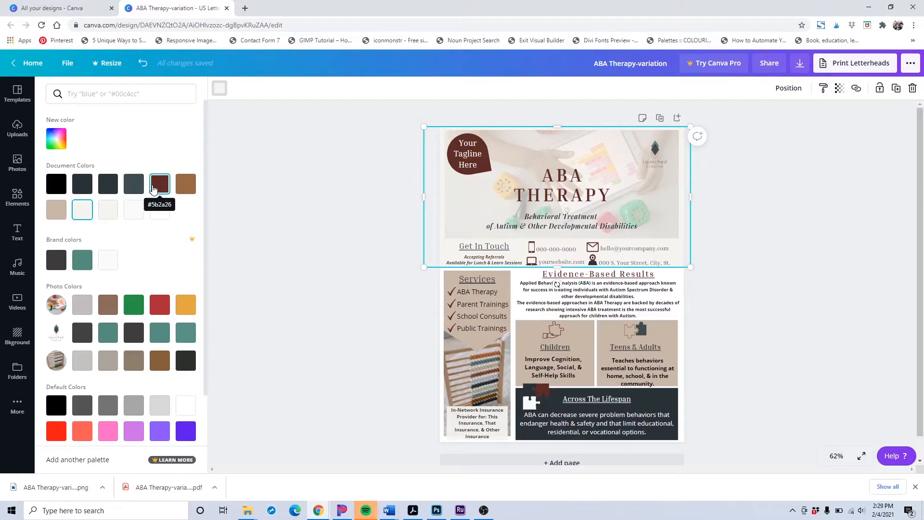
{"action": "left_click", "coordinate": [106, 216]}
{"action": "left_click", "coordinate": [79, 216]}
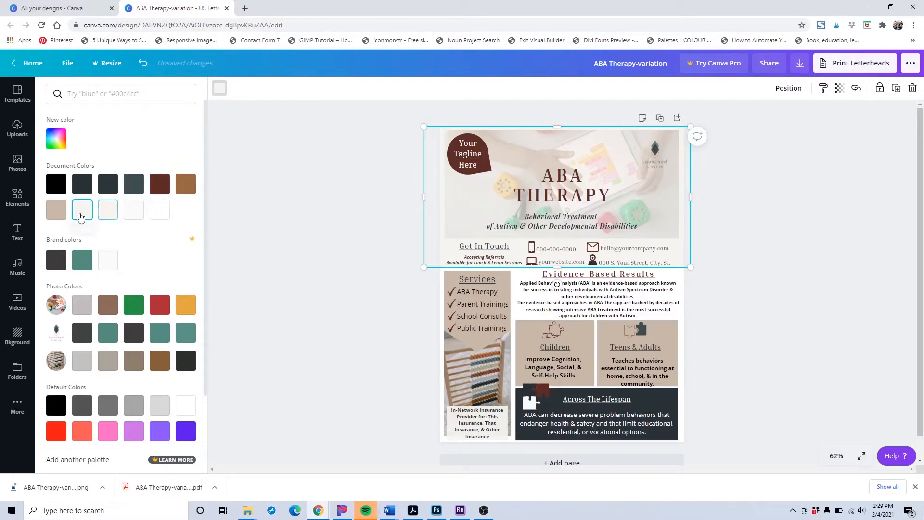
- Select the background shape behind the Services list to check its document color, and close the color palette
{"action": "left_click", "coordinate": [484, 339]}
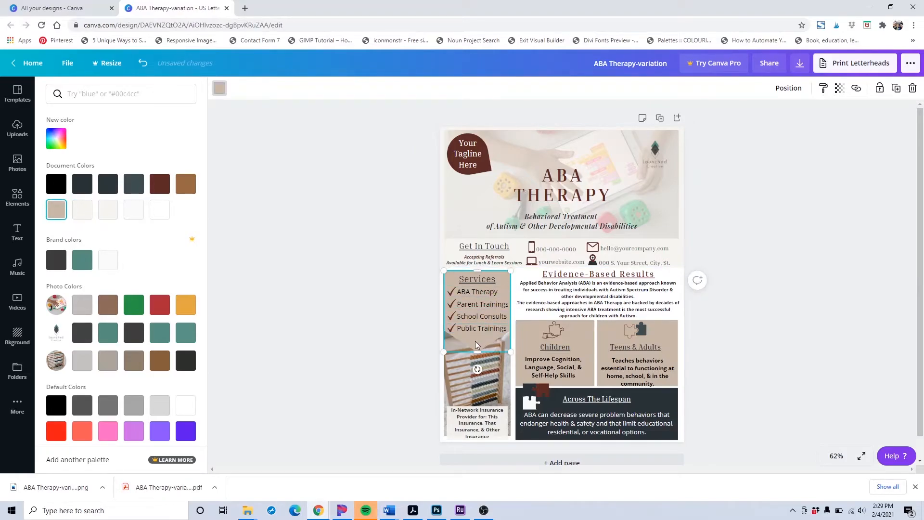
{"action": "left_click", "coordinate": [219, 91]}
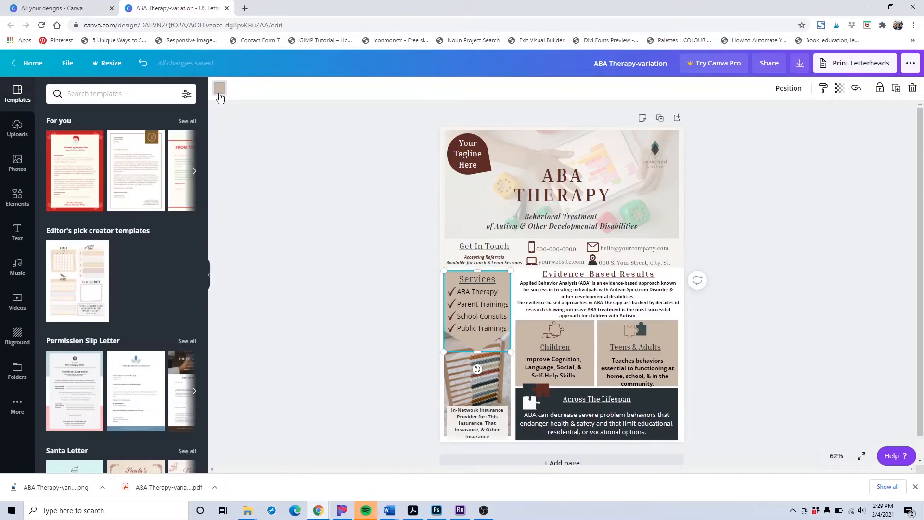
{"action": "left_click", "coordinate": [380, 331]}
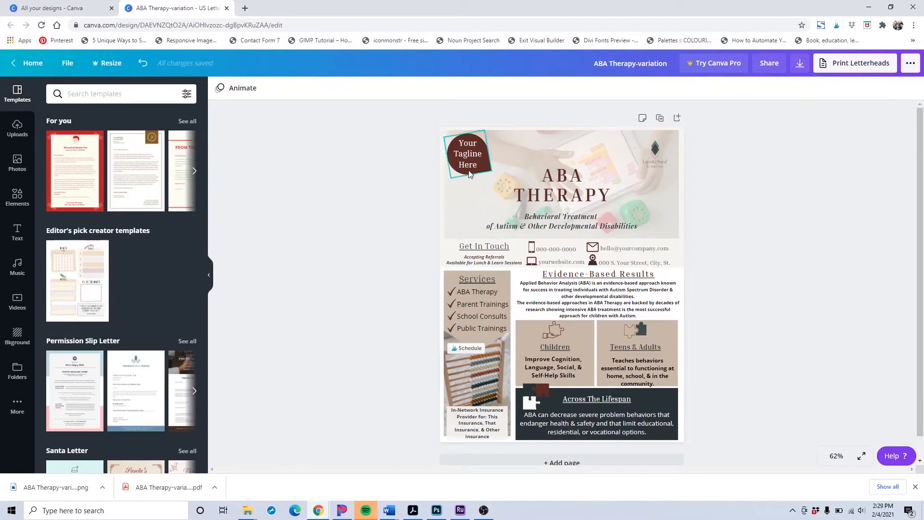
- Set the transparency of the header photo behind the ABA THERAPY heading to about 42
{"action": "left_click", "coordinate": [638, 198]}
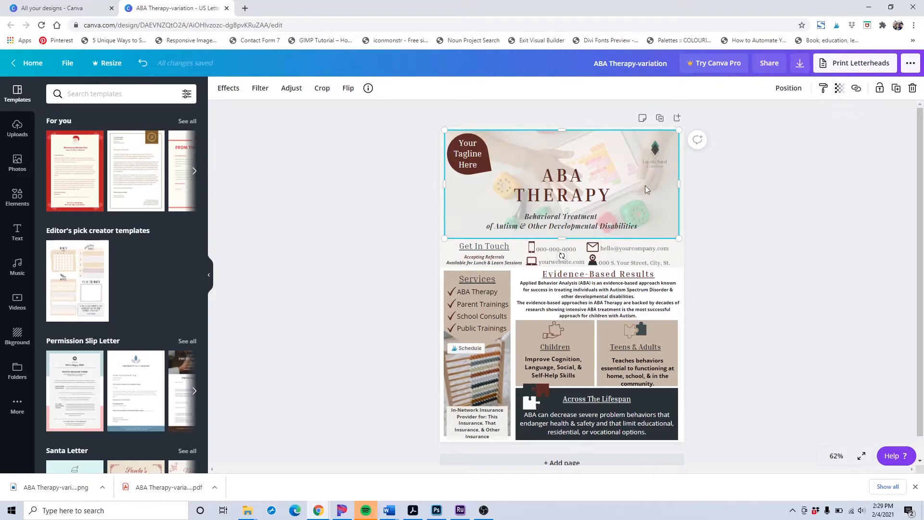
{"action": "left_click", "coordinate": [839, 88]}
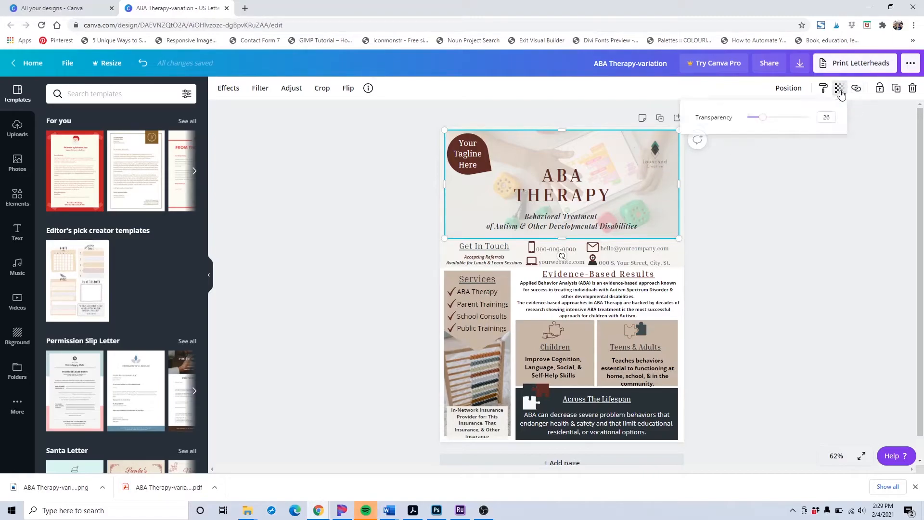
{"action": "left_click_drag", "start_coordinate": [763, 117], "coordinate": [814, 117]}
{"action": "left_click_drag", "start_coordinate": [818, 117], "coordinate": [774, 130]}
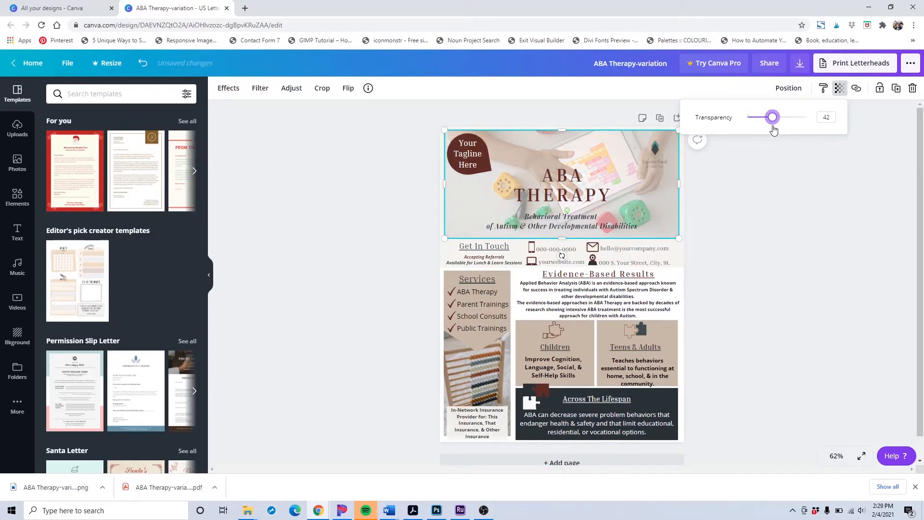
{"action": "left_click", "coordinate": [759, 154]}
{"action": "scroll", "coordinate": [700, 265], "scroll_direction": "down", "scroll_amount": 1}
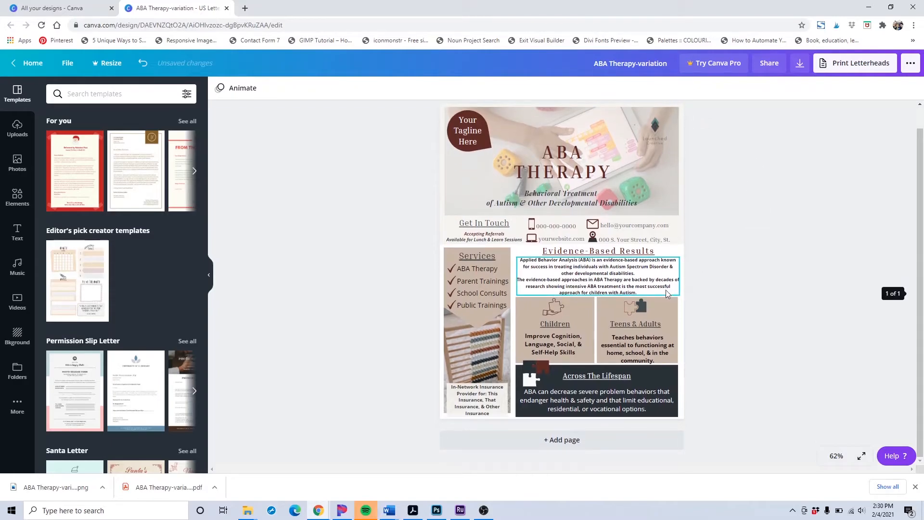
- Select the puzzle icon above Teens & Adults, and open the design title for editing without changing it
{"action": "left_click", "coordinate": [647, 310]}
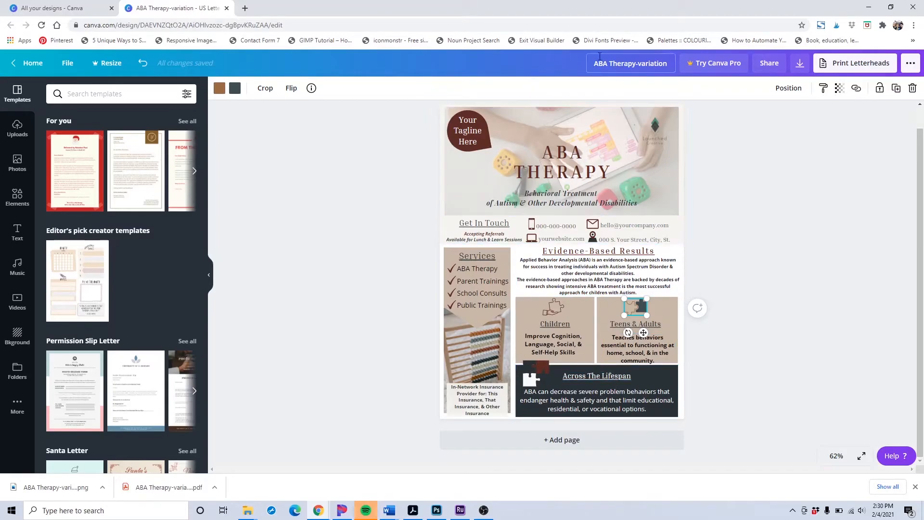
{"action": "double_click", "coordinate": [619, 61]}
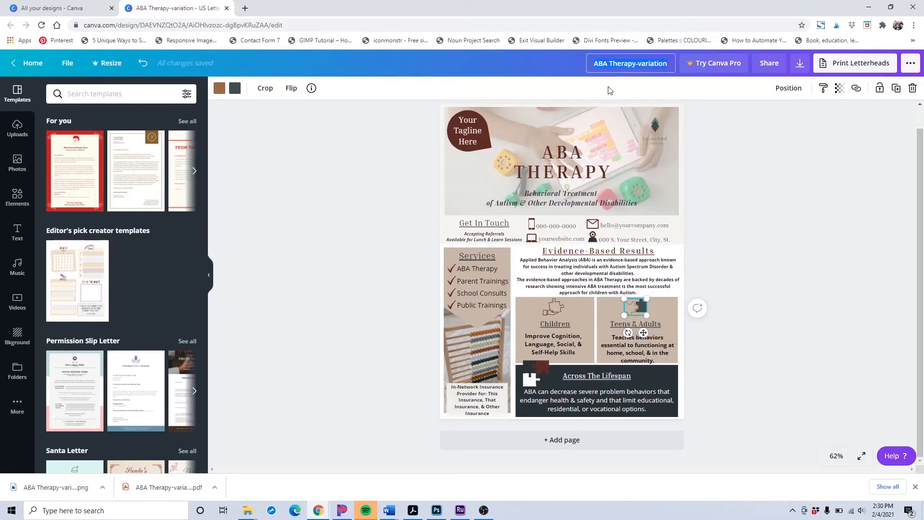
{"action": "left_click", "coordinate": [305, 169]}
- Display the print bleed and the margins on the flyer page
{"action": "left_click", "coordinate": [68, 63]}
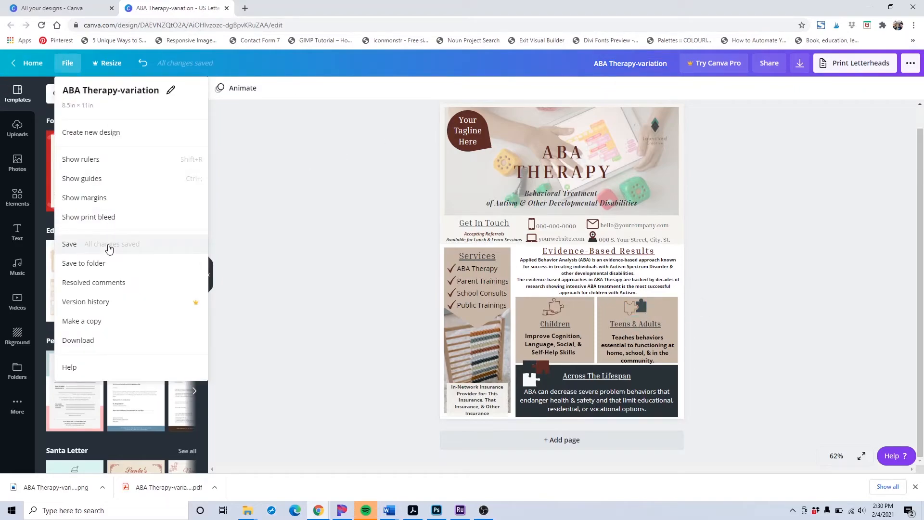
{"action": "left_click", "coordinate": [107, 217]}
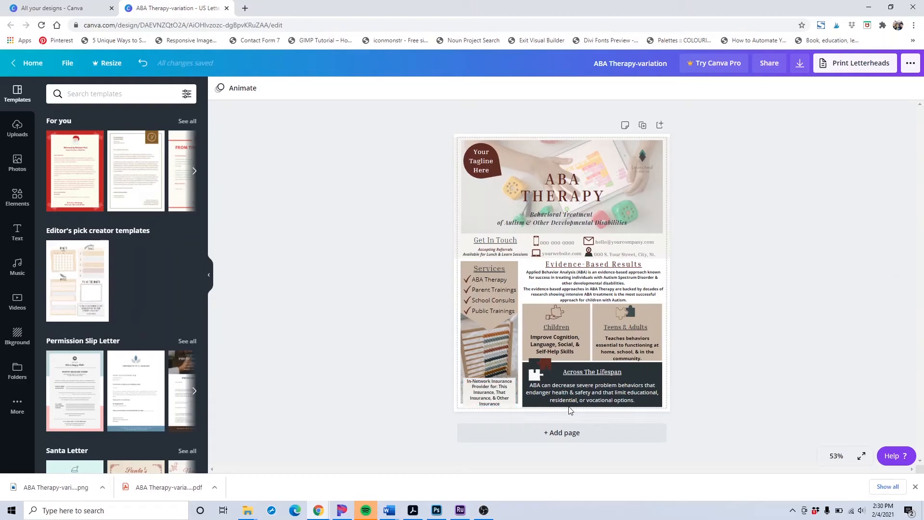
{"action": "left_click", "coordinate": [67, 63]}
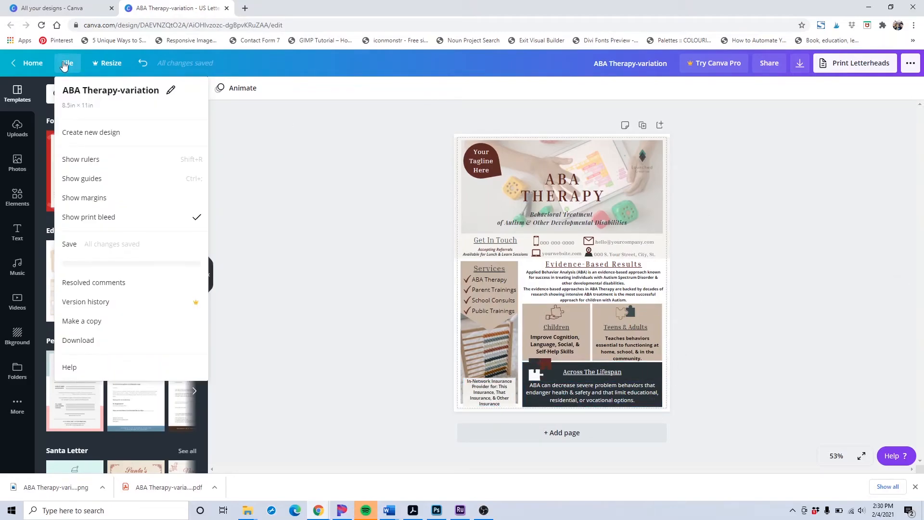
{"action": "left_click", "coordinate": [103, 198]}
- View the publishing options and the download file types, keep PDF Print as the file type, and close the download settings
{"action": "left_click", "coordinate": [911, 63]}
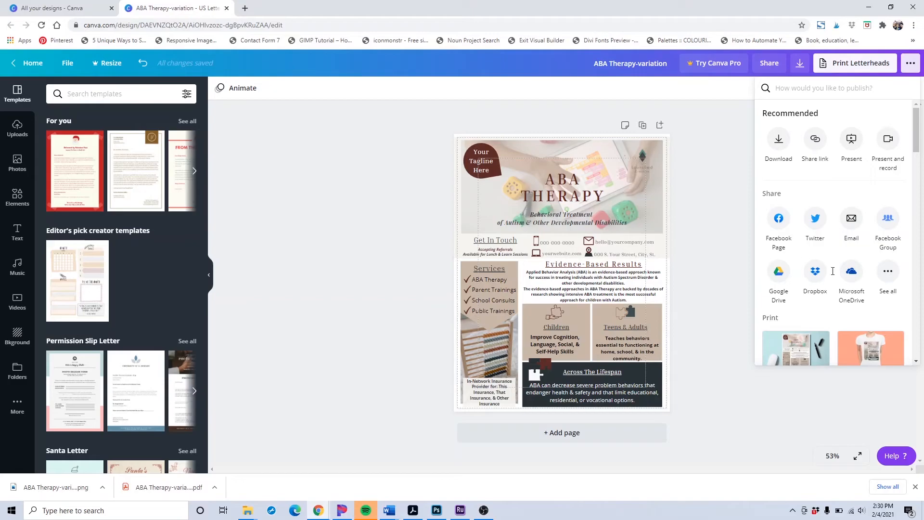
{"action": "left_click", "coordinate": [694, 194]}
{"action": "left_click", "coordinate": [800, 64]}
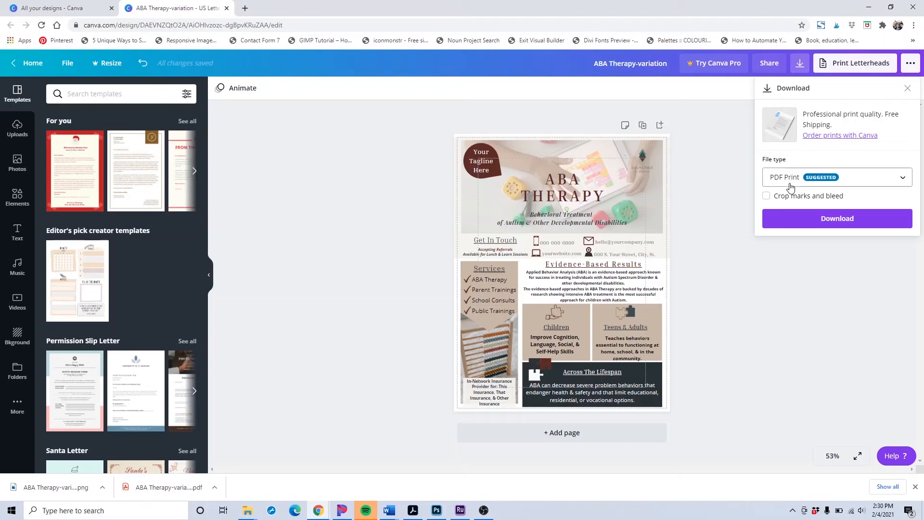
{"action": "left_click", "coordinate": [791, 187]}
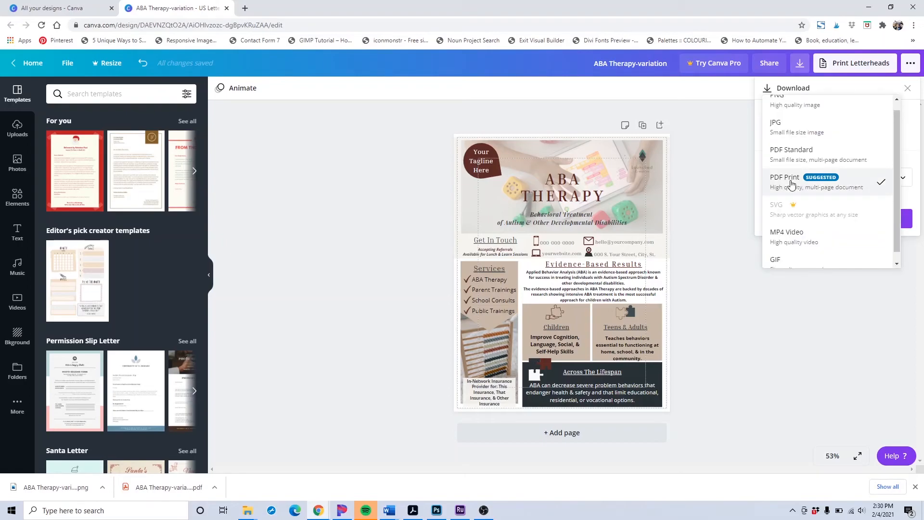
{"action": "left_click", "coordinate": [791, 183]}
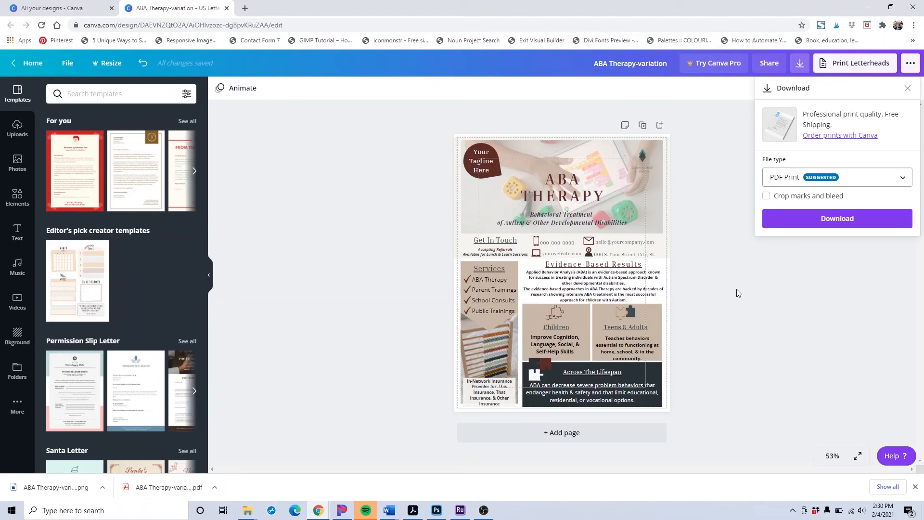
{"action": "left_click", "coordinate": [397, 194]}
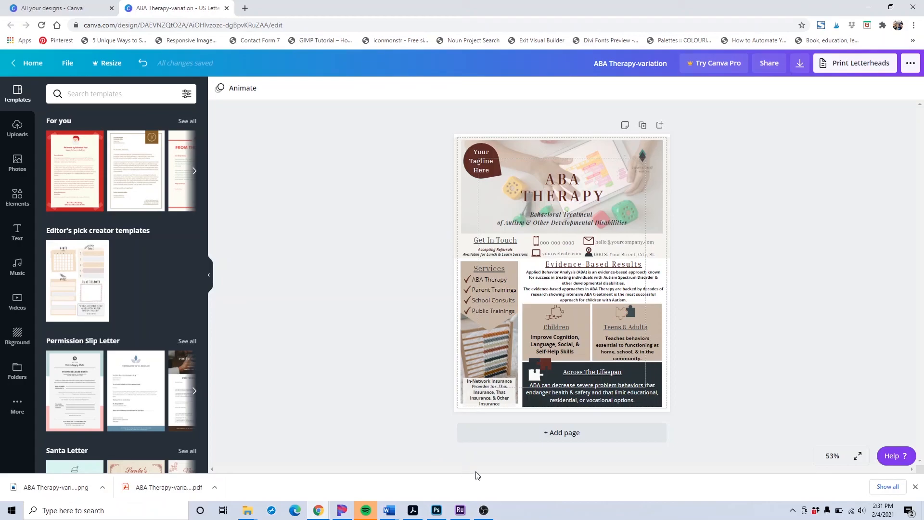